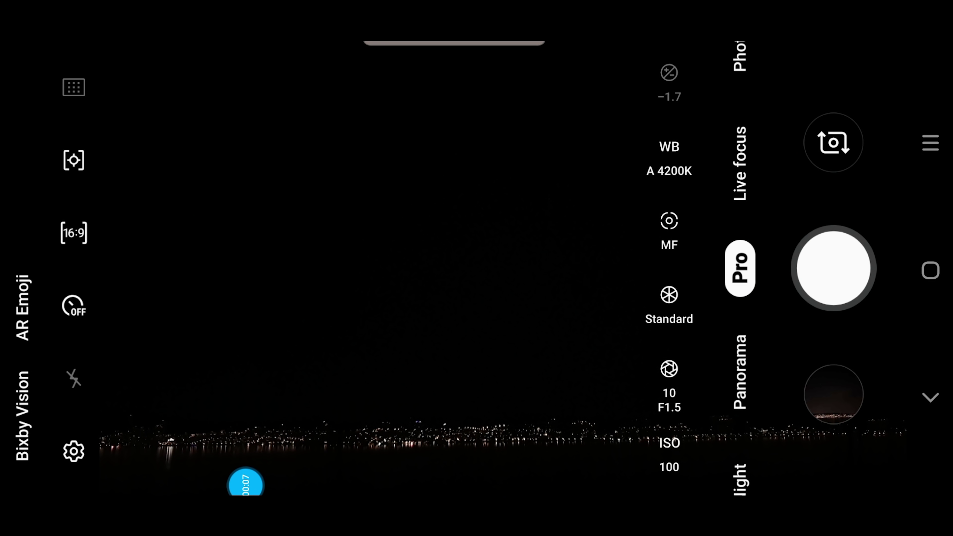
After checking the metering mode, change the Pro-mode picture ratio from 16:9 to 4:3.
left_click(74, 160)
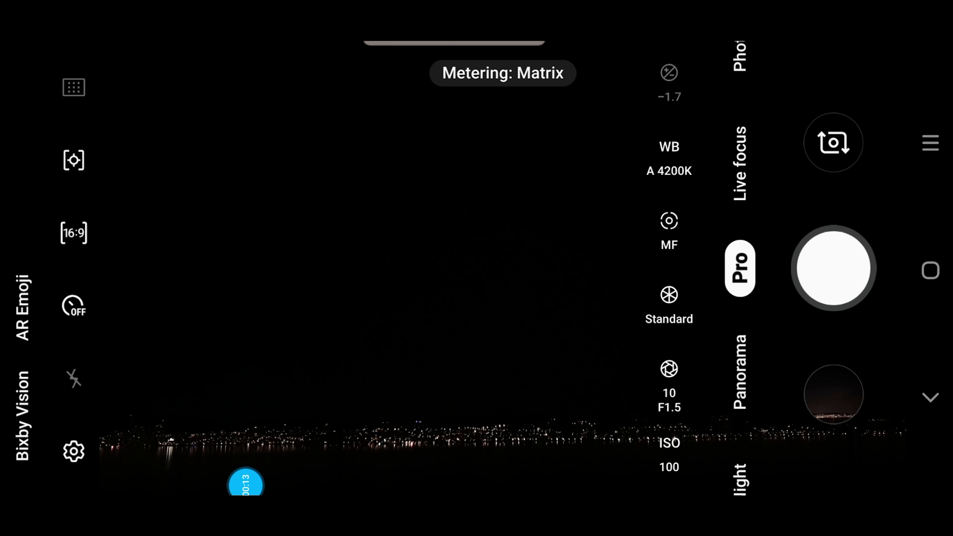
left_click(73, 232)
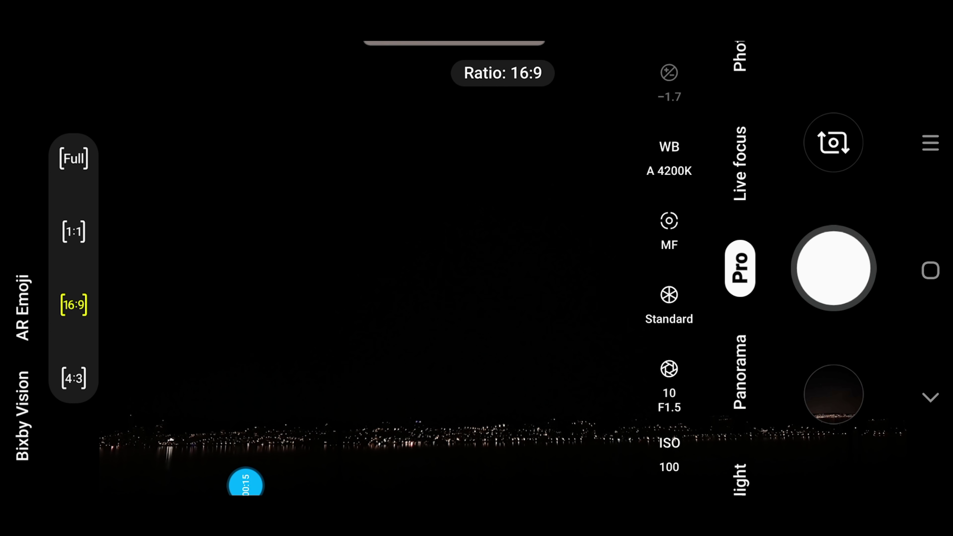
left_click(74, 378)
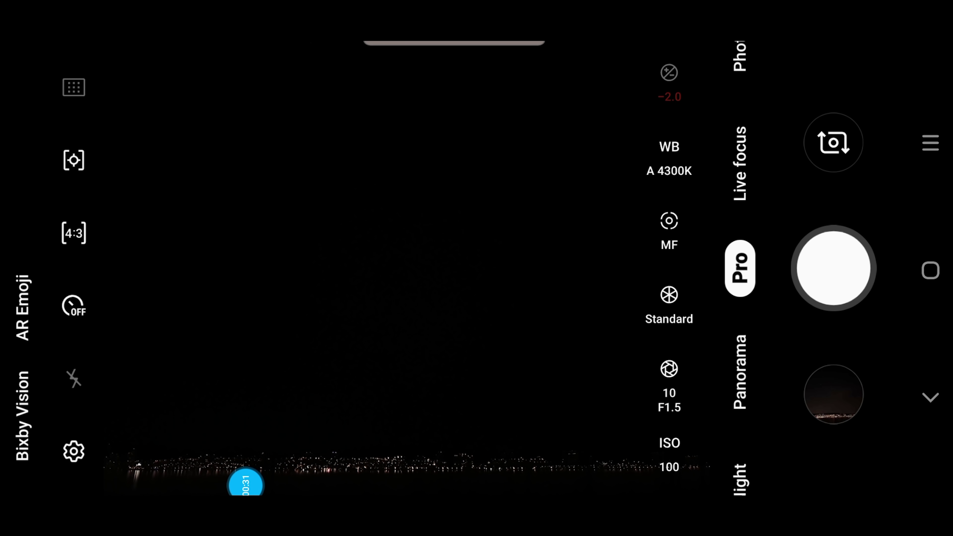
left_click(74, 452)
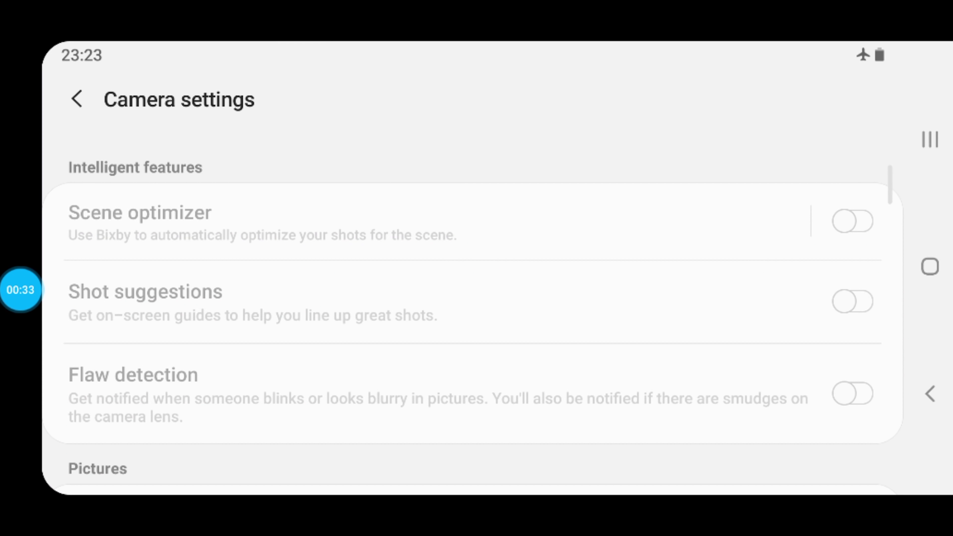
scroll(473, 301, "down", 5)
scroll(473, 319, "down", 5)
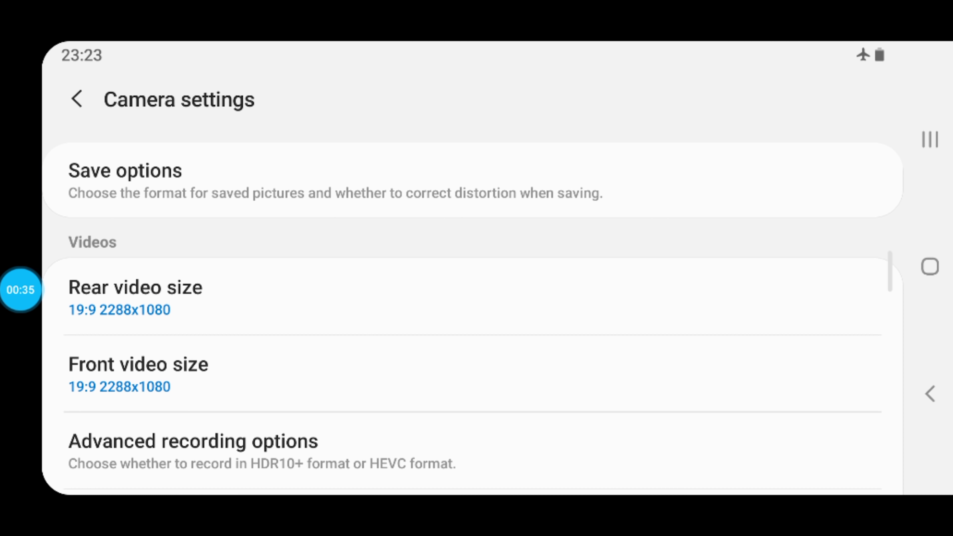
scroll(473, 300, "down", 2)
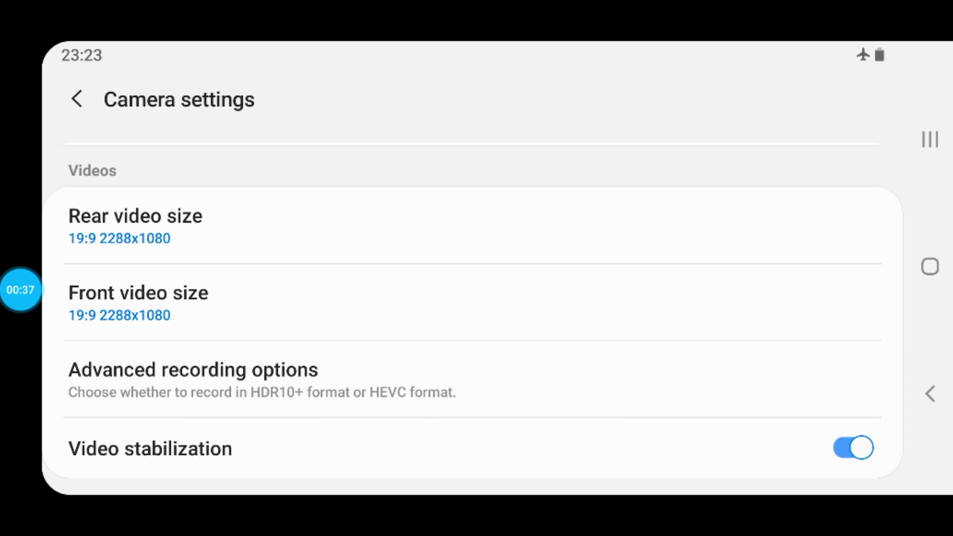
left_click(77, 99)
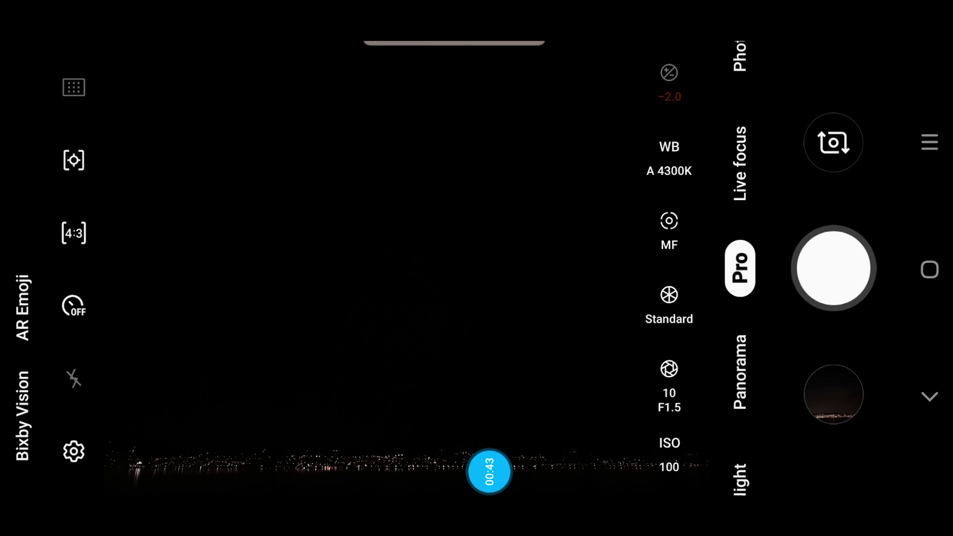
Confirm ISO 100 and a 10 s shutter speed, then capture the shoreline long exposure.
left_click(669, 454)
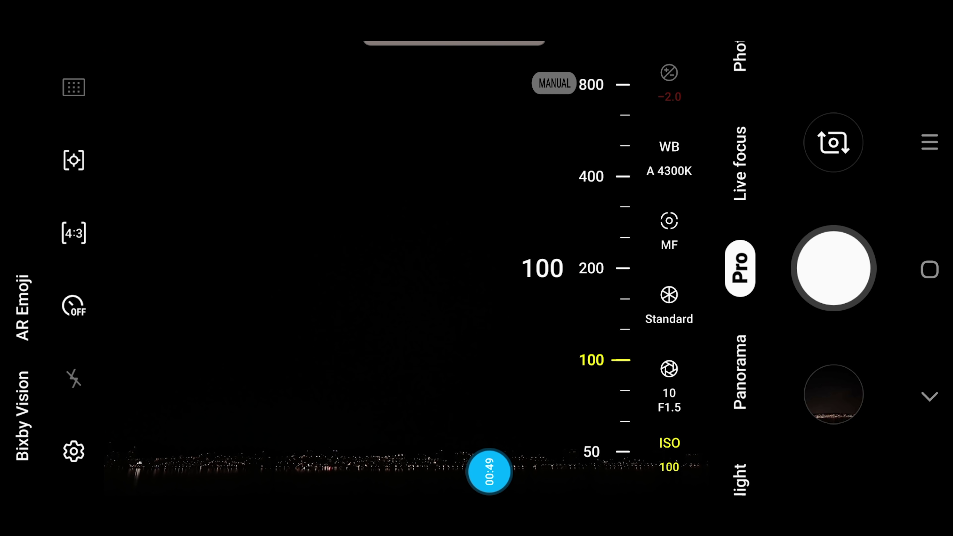
left_click(670, 380)
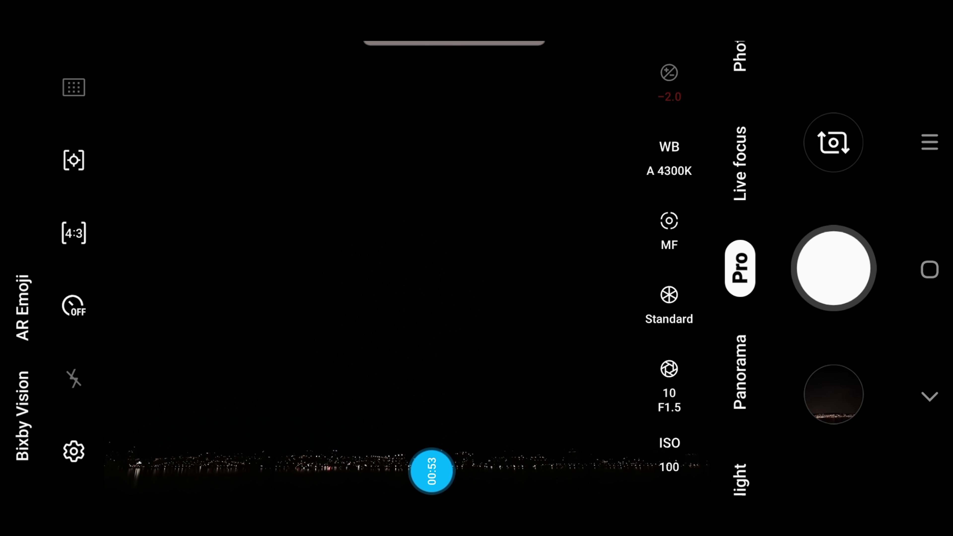
left_click(669, 383)
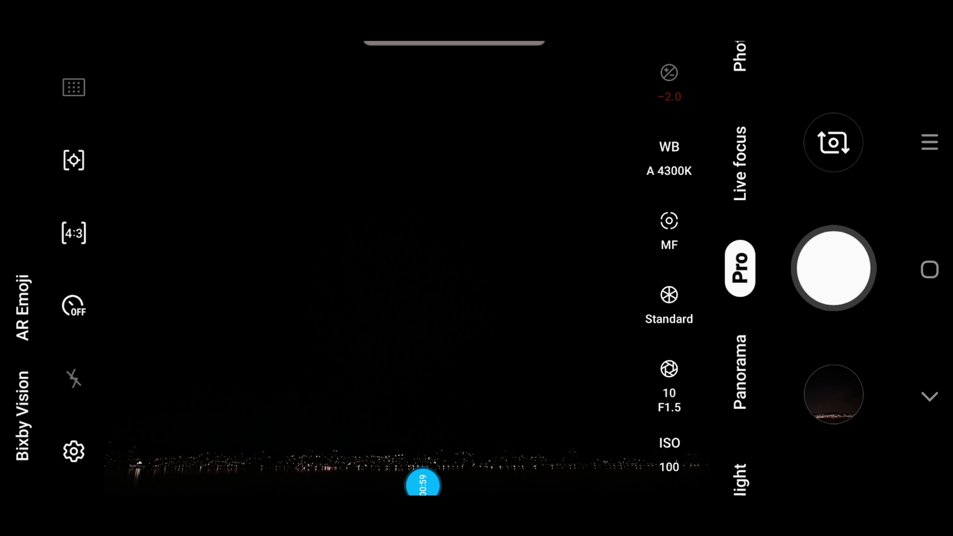
left_click(833, 268)
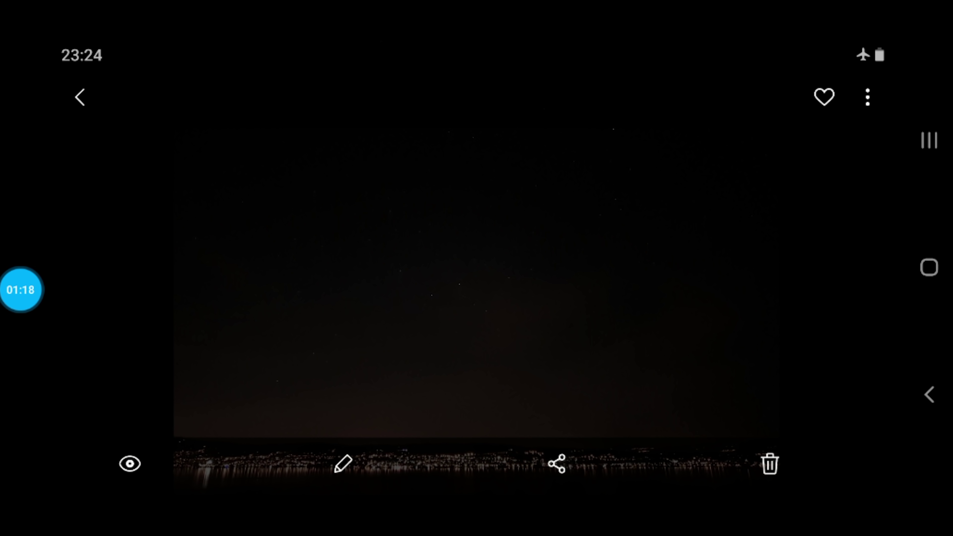
Back in the camera, switch the aperture from F1.5 to F2.4 and shoot another 10 s exposure.
left_click(929, 394)
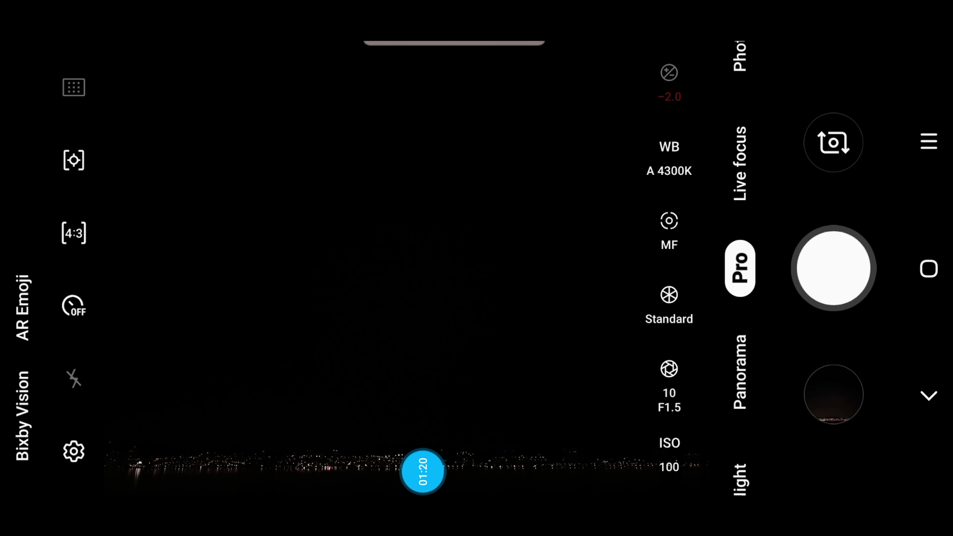
left_click(670, 375)
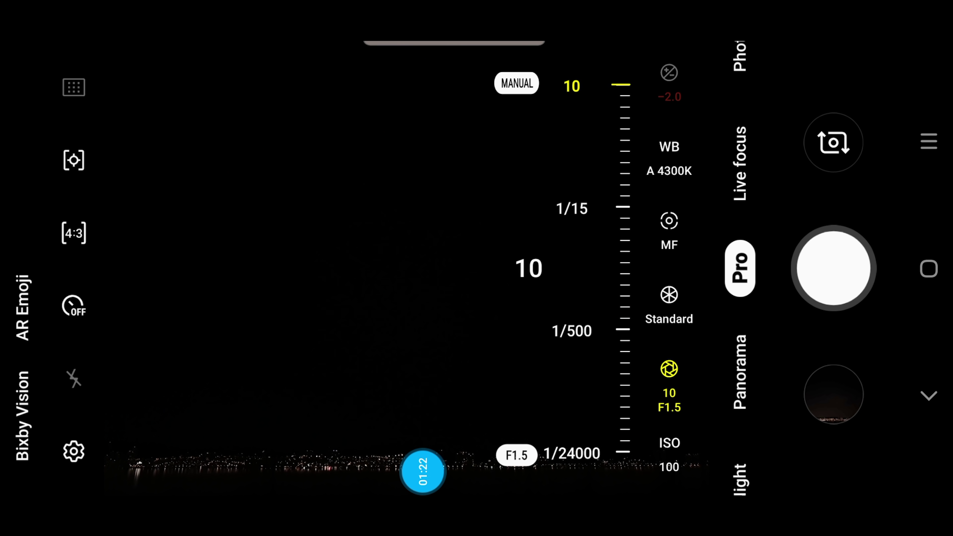
left_click(517, 455)
left_click(833, 268)
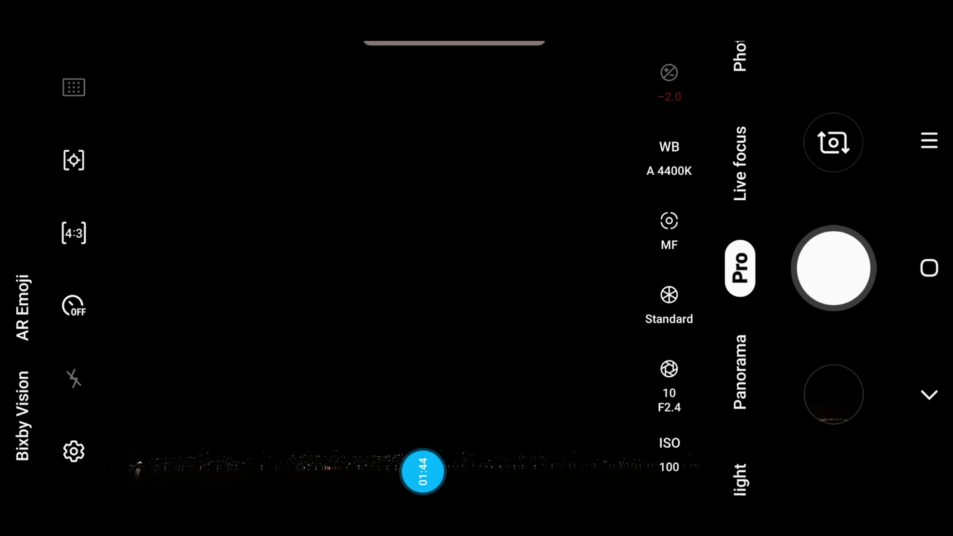
Raise ISO to 125 and photograph the shoreline.
left_click(669, 455)
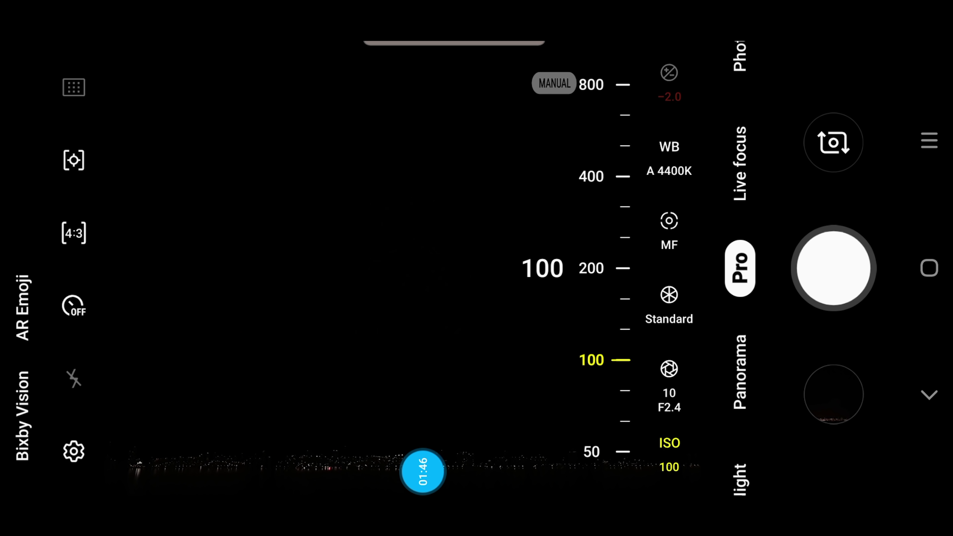
left_click_drag(591, 359, 591, 334)
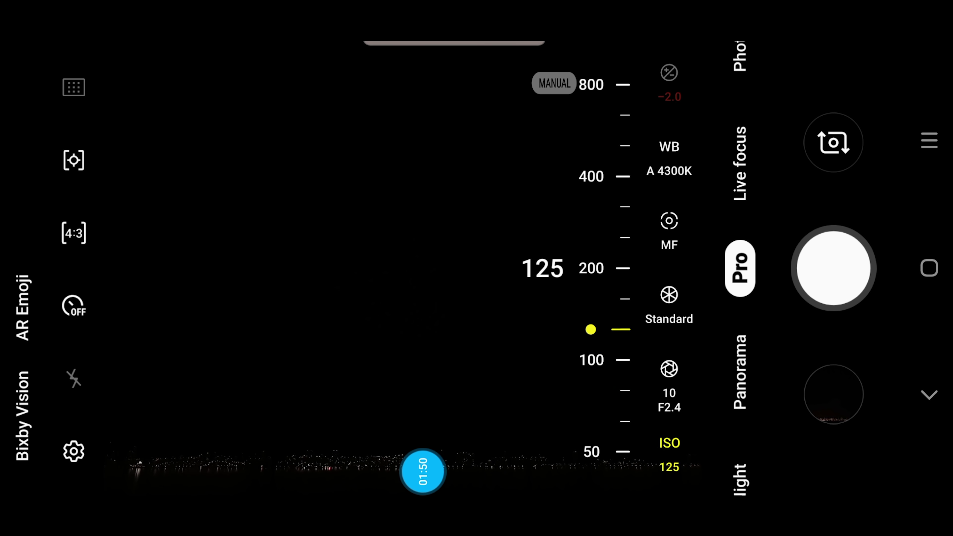
left_click(834, 268)
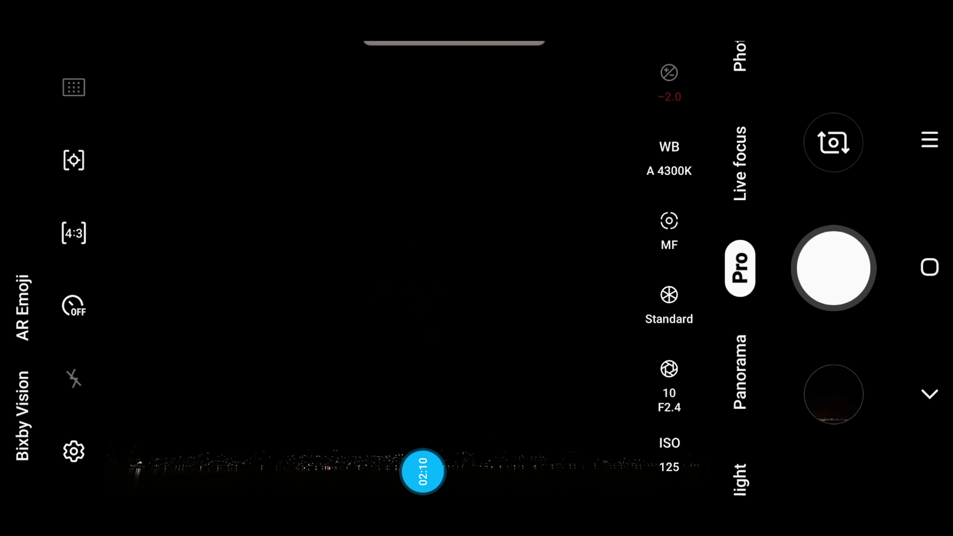
Raise ISO to 160 and take another shot.
left_click(669, 455)
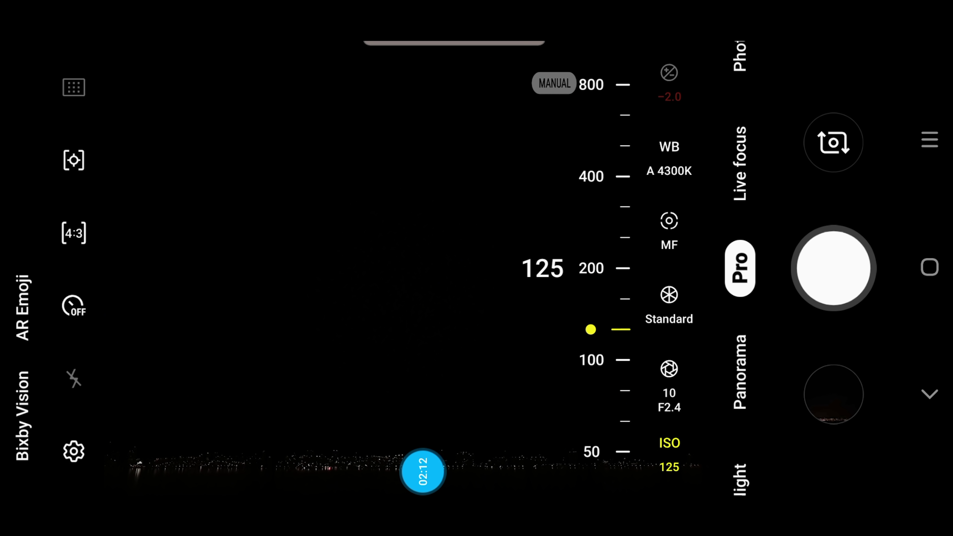
mouse_move(591, 330)
left_mouse_down()
mouse_move(591, 360)
mouse_move(591, 299)
left_mouse_up()
left_click(834, 268)
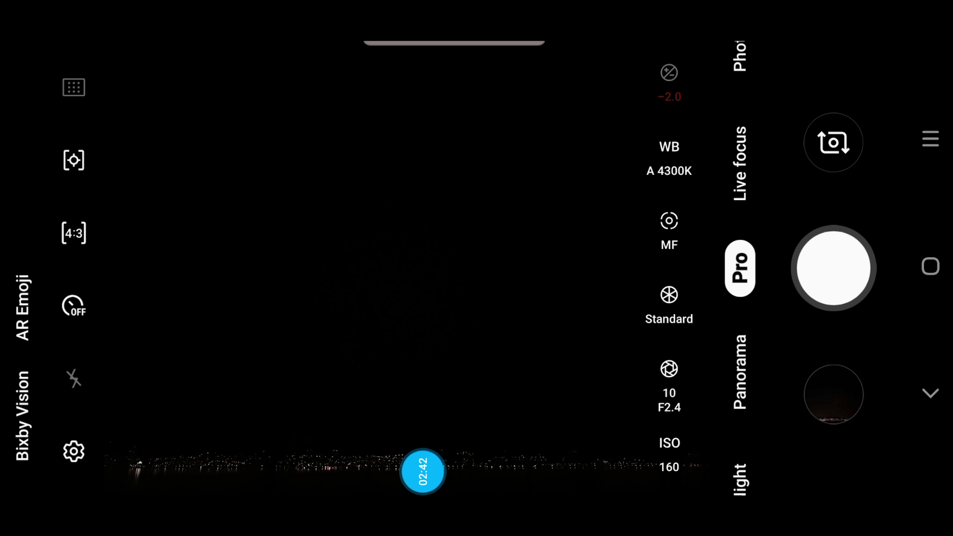
Lower ISO back to 125 and take one more shot.
left_click(669, 454)
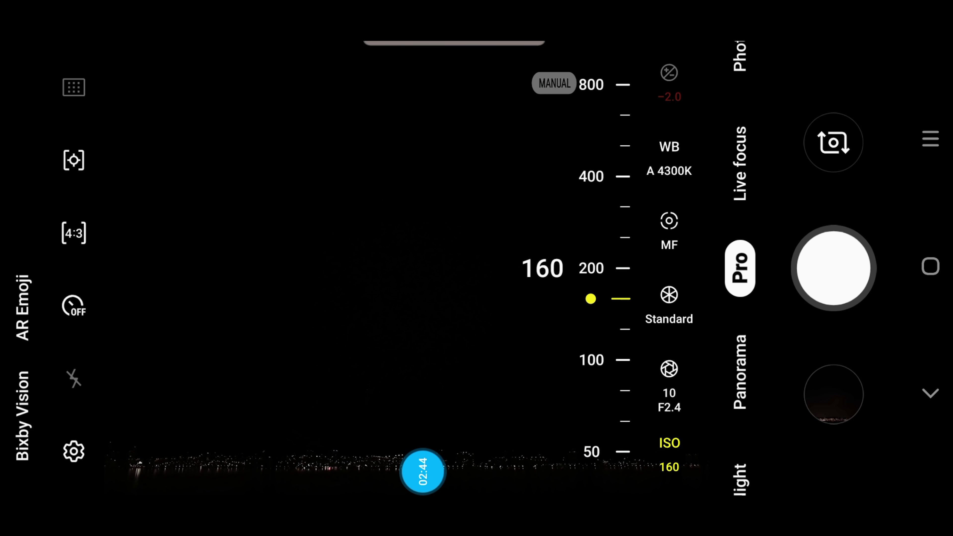
left_click_drag(591, 299, 591, 330)
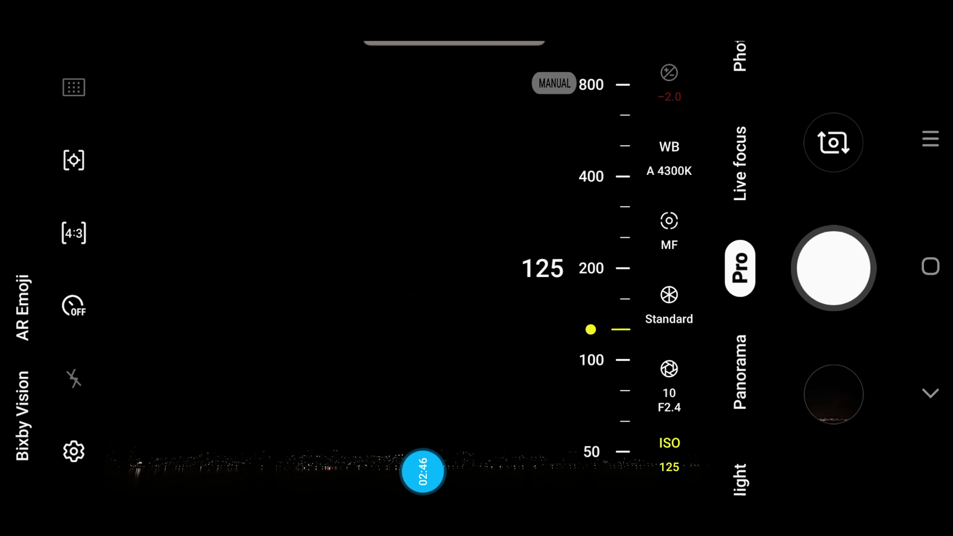
left_click(834, 268)
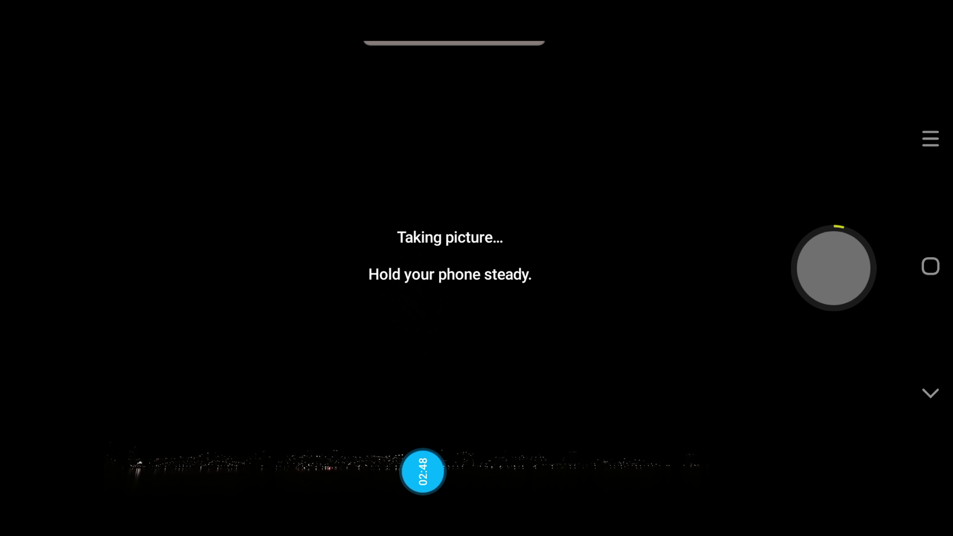